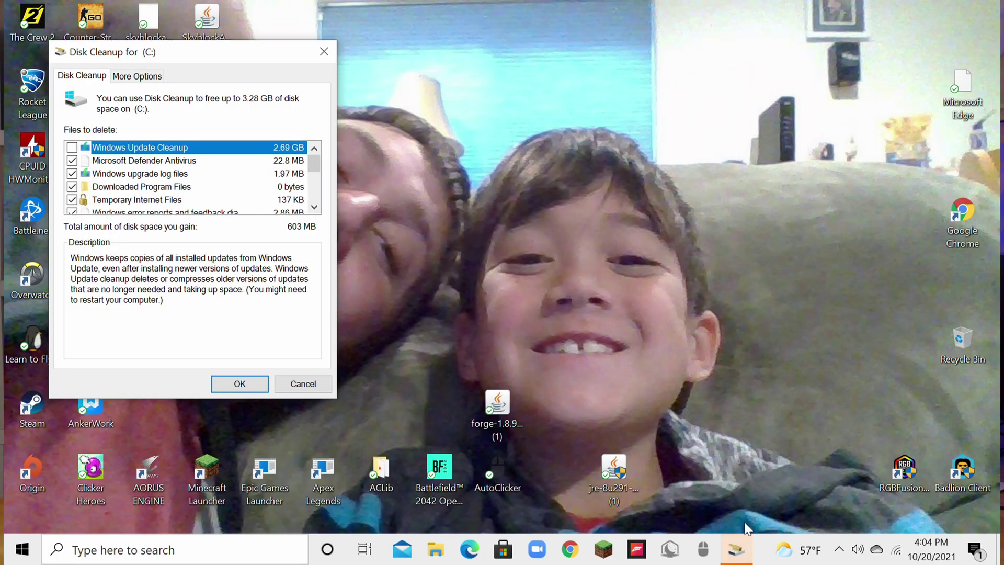
# - Drag the drive C: Disk Cleanup dialog up to the top centre of the screen
pyautogui.moveTo(214, 52); pyautogui.dragTo(459, 11)
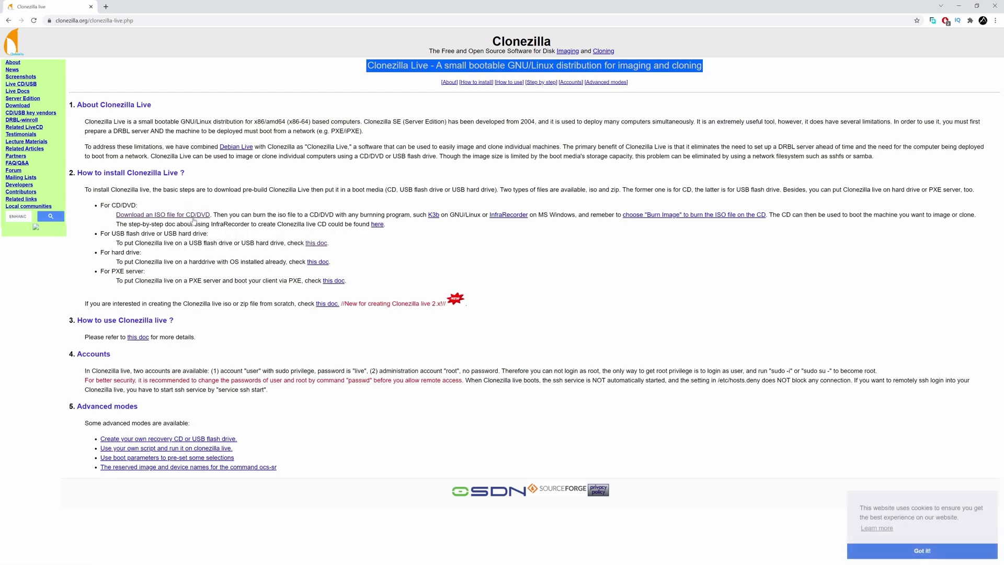
# - Download the stable Clonezilla Live ISO and the balenaEtcher Windows installer, then run the installer
pyautogui.click(193, 215)
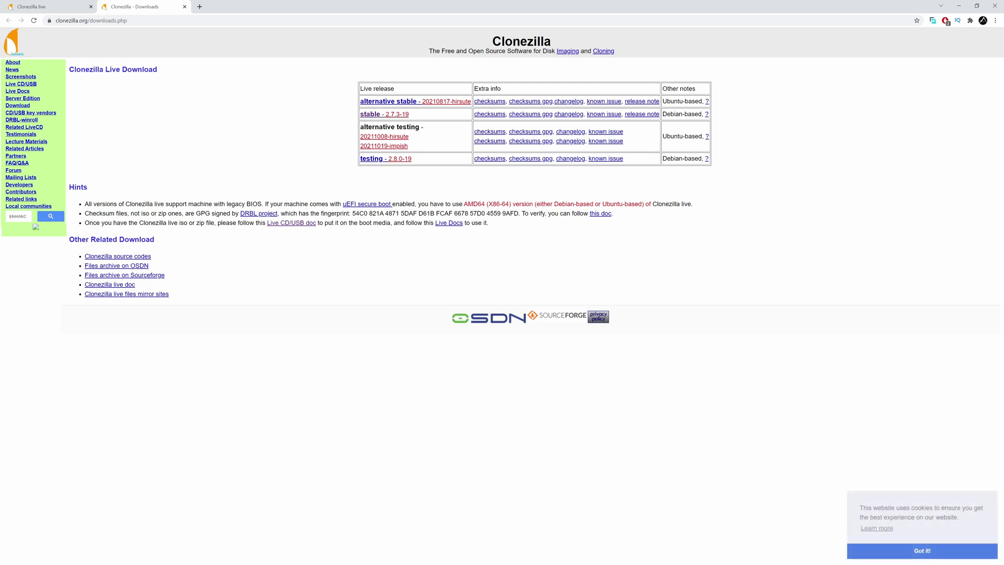
pyautogui.click(374, 116)
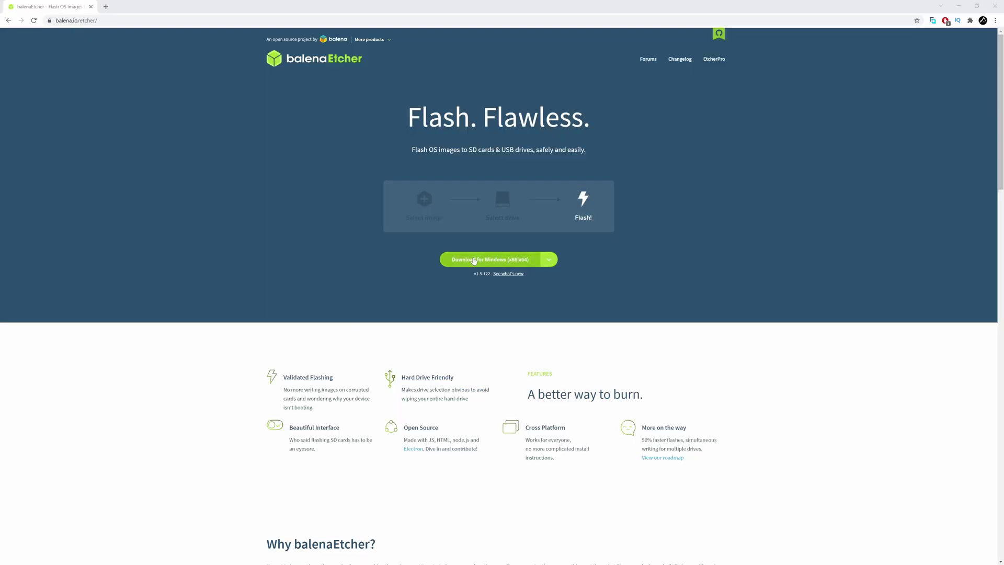
pyautogui.click(516, 265)
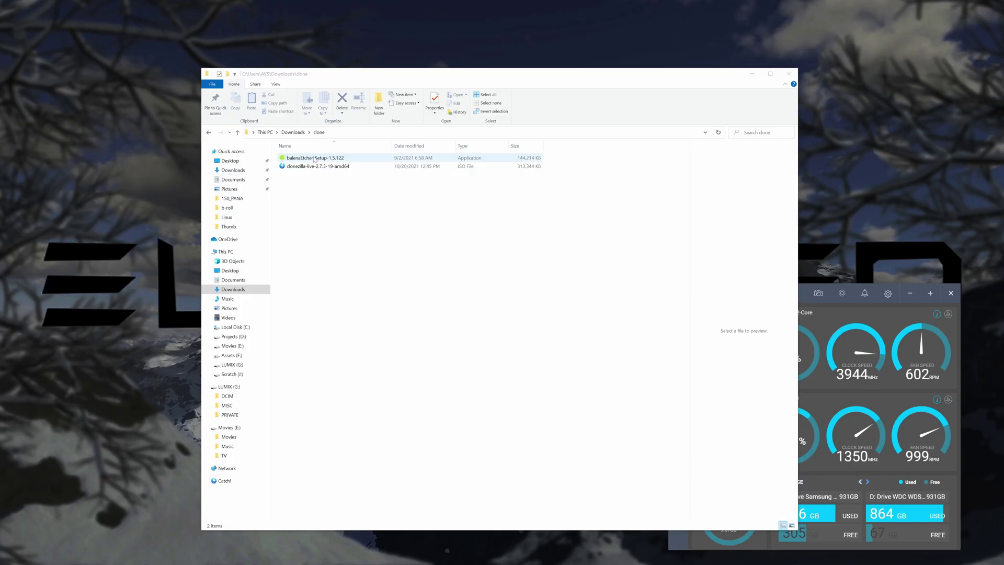
pyautogui.doubleClick(315, 157)
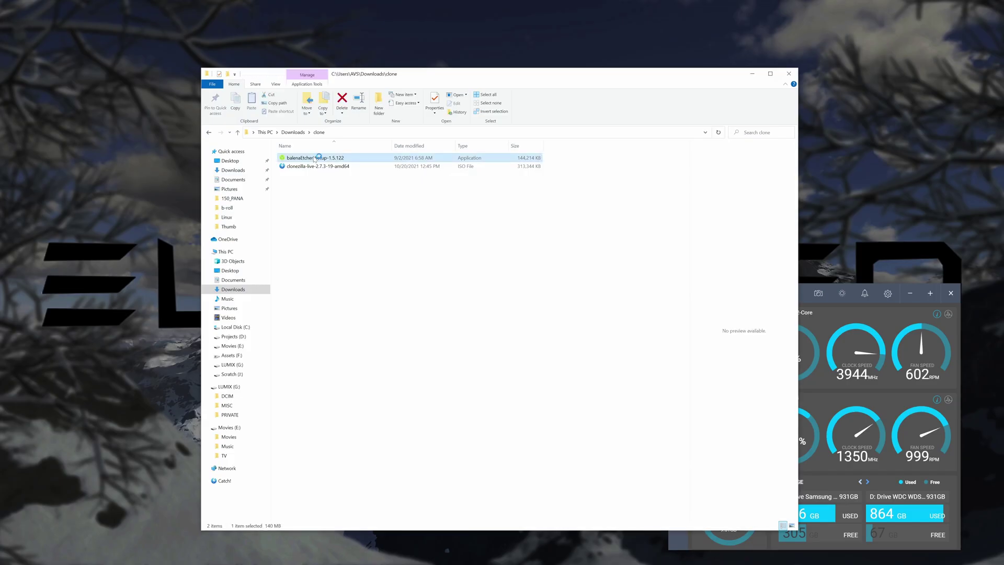
# - Install balenaEtcher and flash clonezilla-live-2.7.3-19-amd64 ISO to the 15.5 GB Corsair Voyager USB drive
pyautogui.click(457, 324)
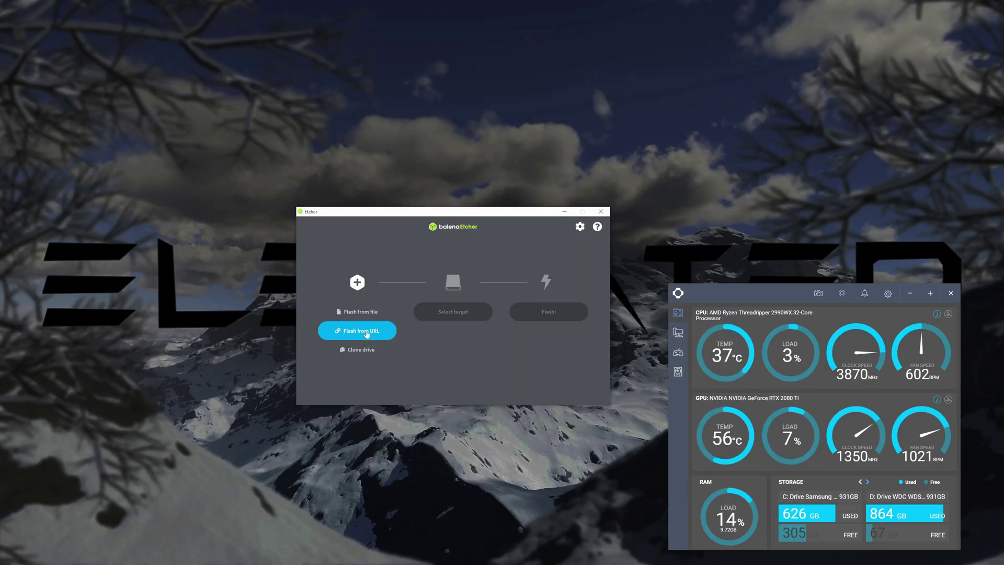
pyautogui.click(368, 312)
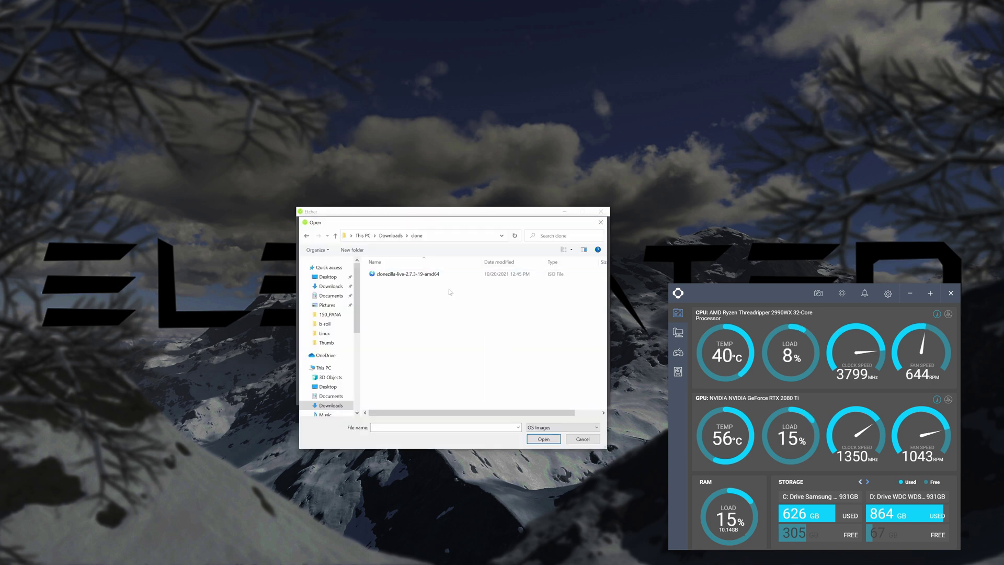
pyautogui.doubleClick(415, 278)
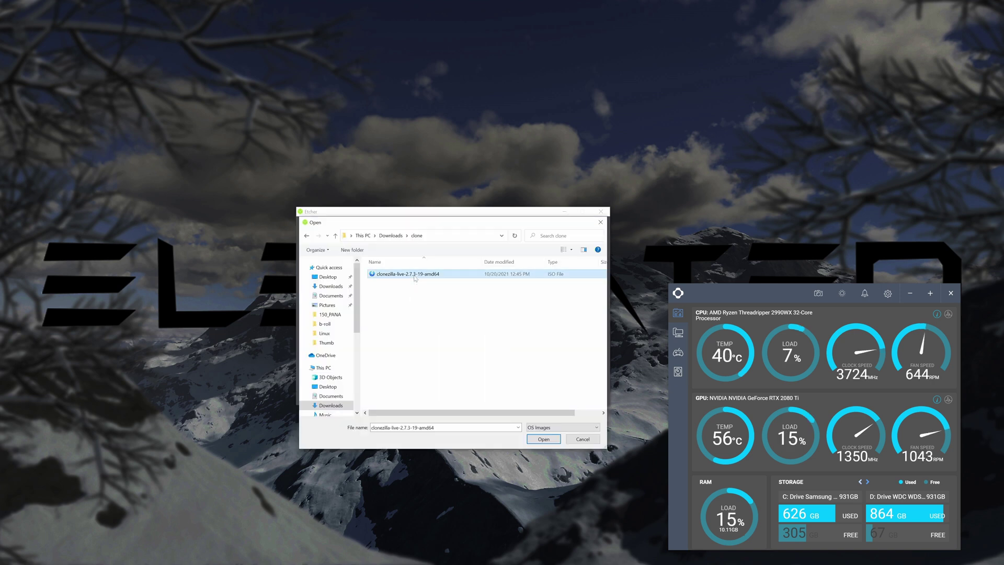
pyautogui.click(453, 312)
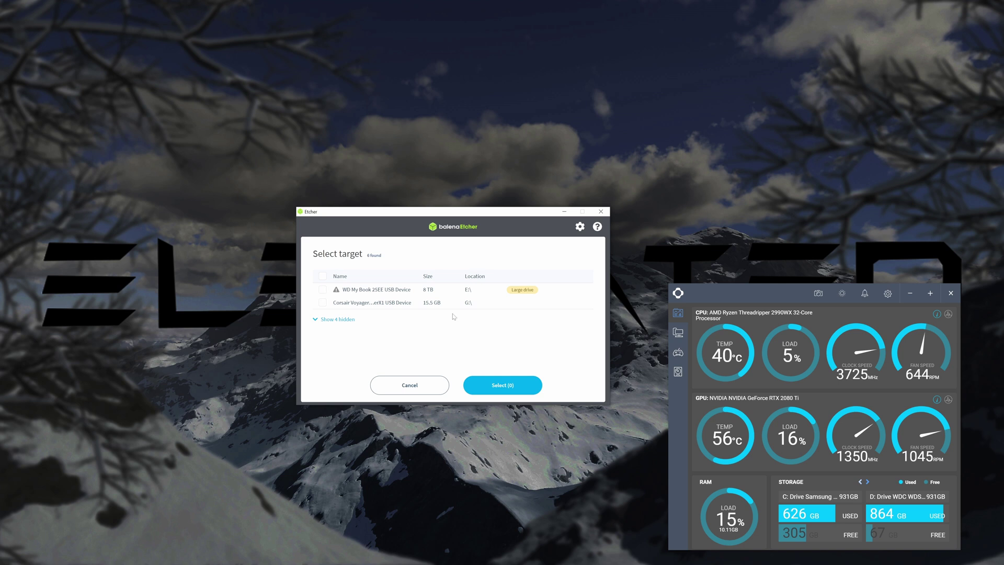
pyautogui.click(323, 303)
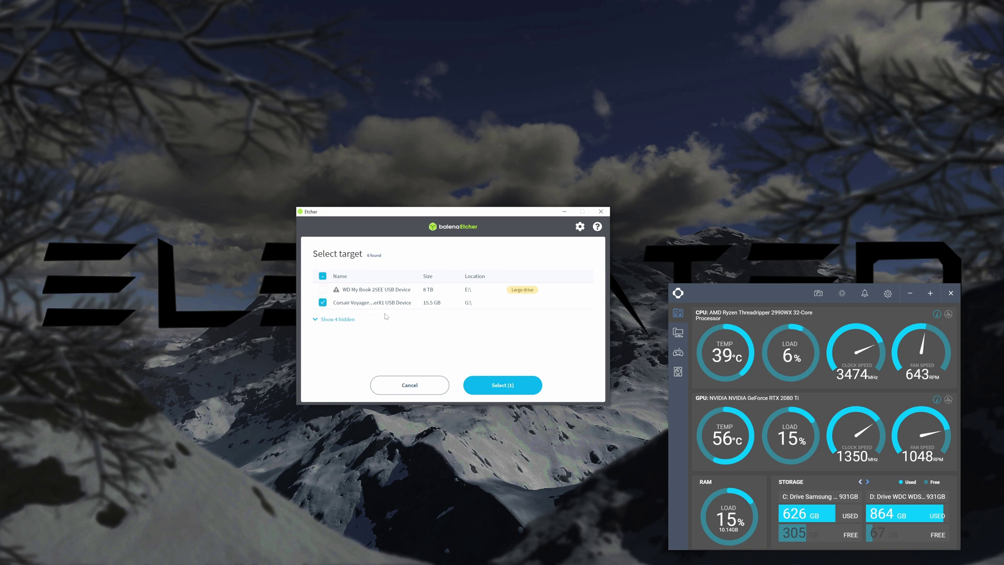
pyautogui.click(508, 387)
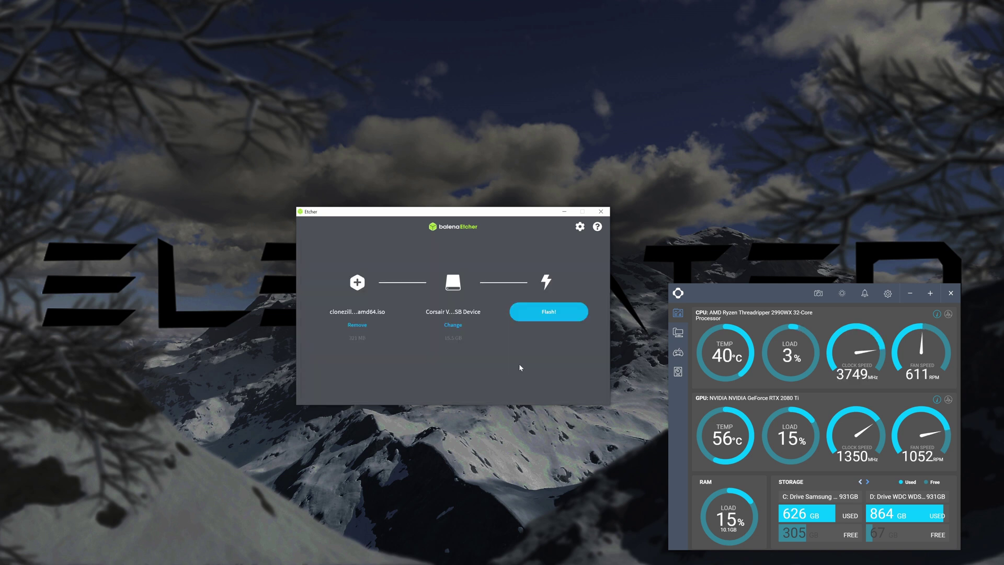
pyautogui.click(544, 313)
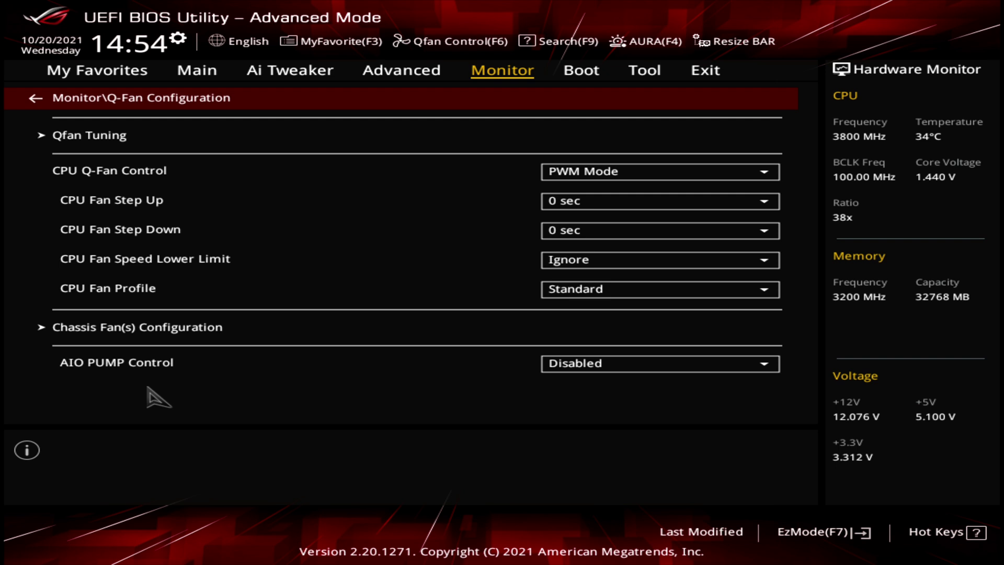
# - Verify in the Boot tab that Boot Option #1 is UEFI: Corsair Voyager
pyautogui.press('Down')
pyautogui.press('Down')
pyautogui.press('Down')
pyautogui.press('Down')
pyautogui.press('Down')
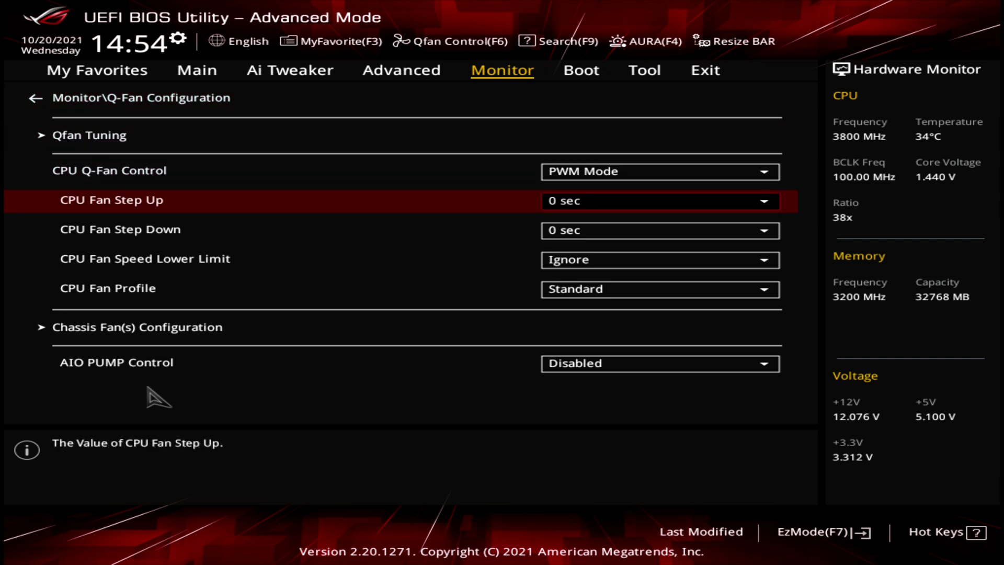
pyautogui.press('Right')
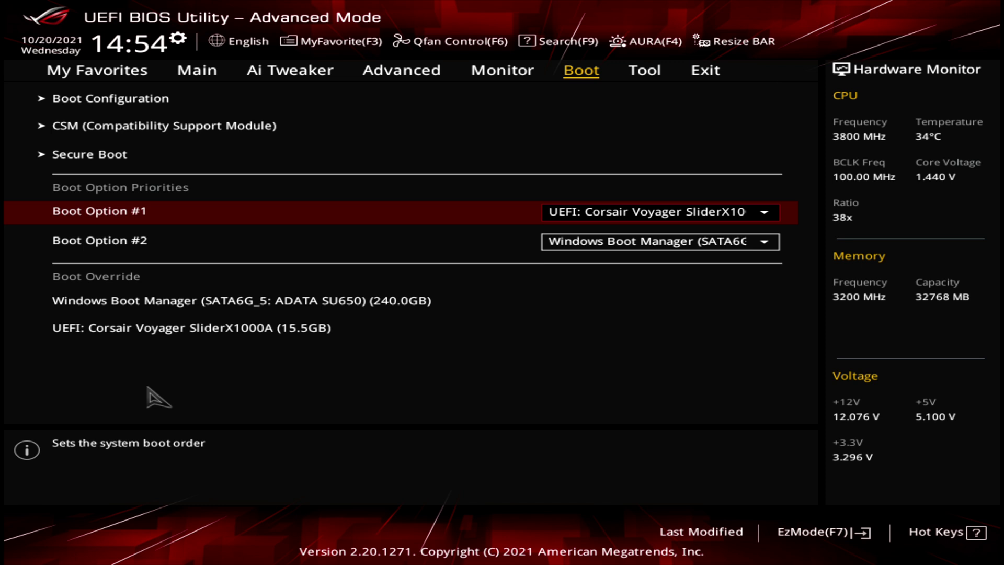
pyautogui.press('Return')
pyautogui.press('Down')
pyautogui.press('Up')
pyautogui.press('Escape')
pyautogui.press('Right')
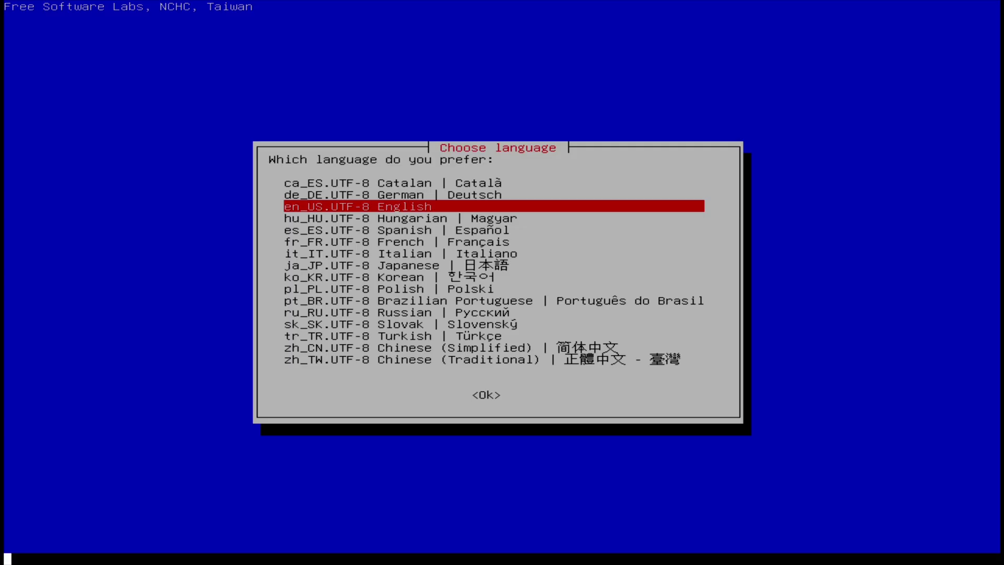
# - Start Clonezilla in English with US keyboard, choosing beginner device-device disk-to-local-disk cloning
pyautogui.press('Return')
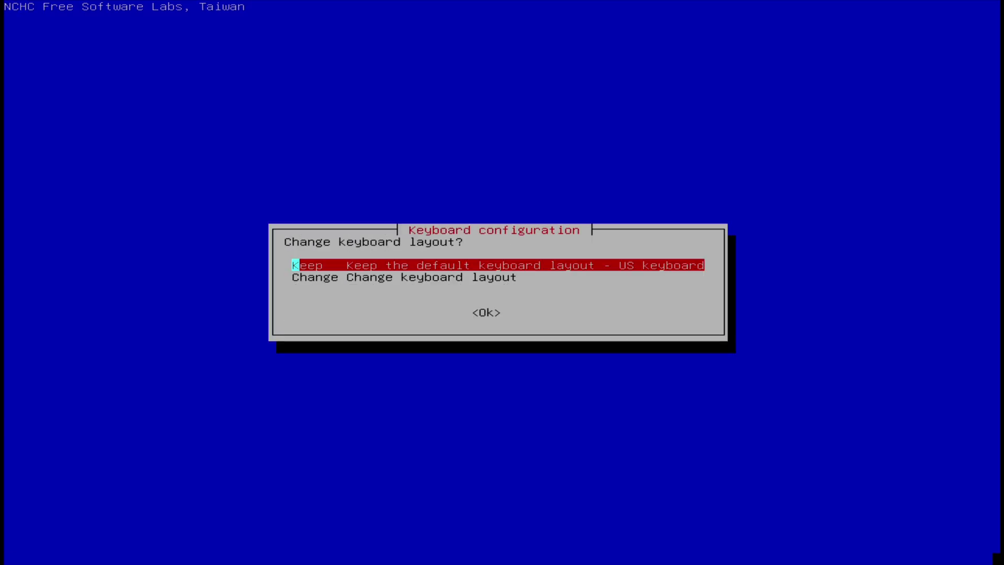
pyautogui.press('Return')
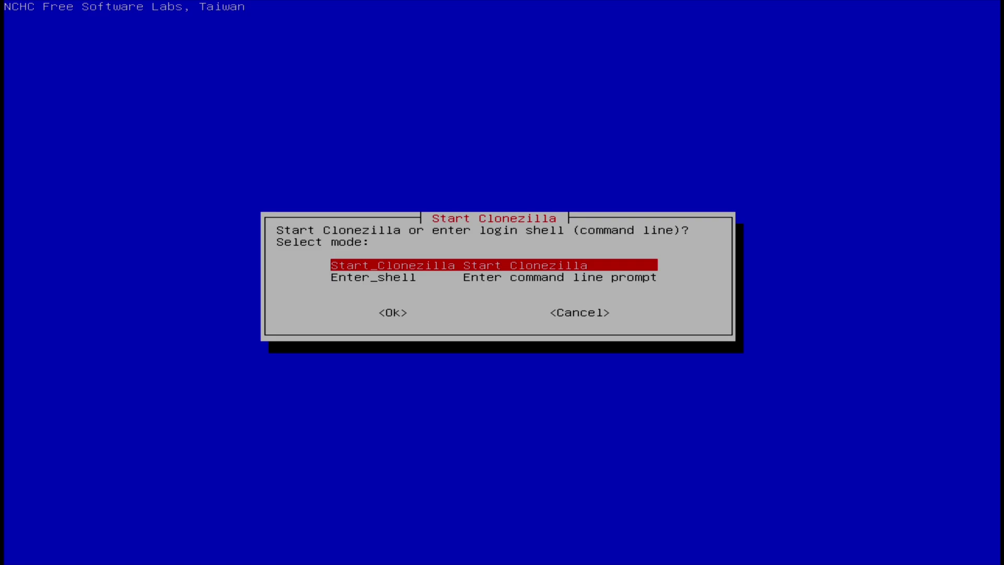
pyautogui.press('Return')
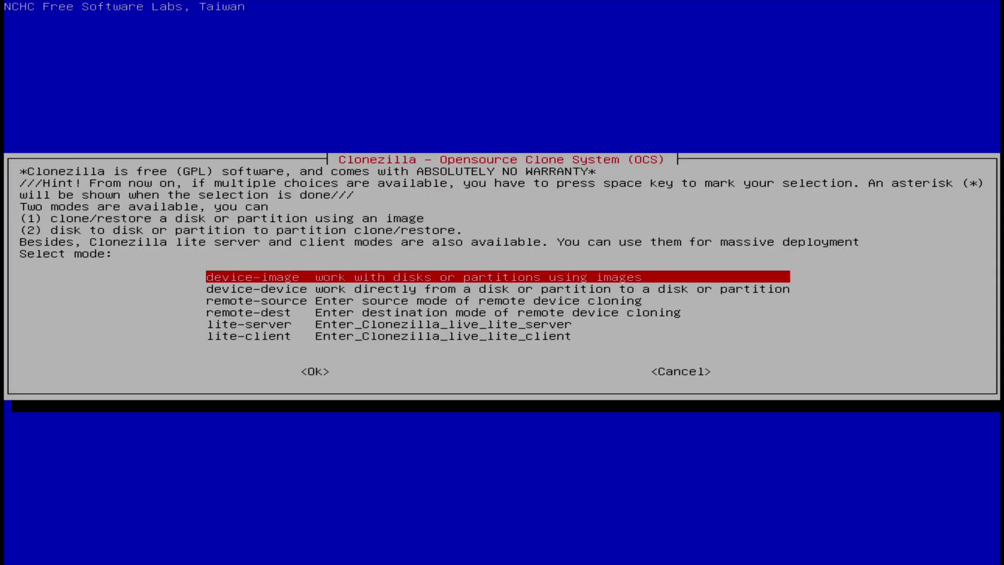
pyautogui.press('Down')
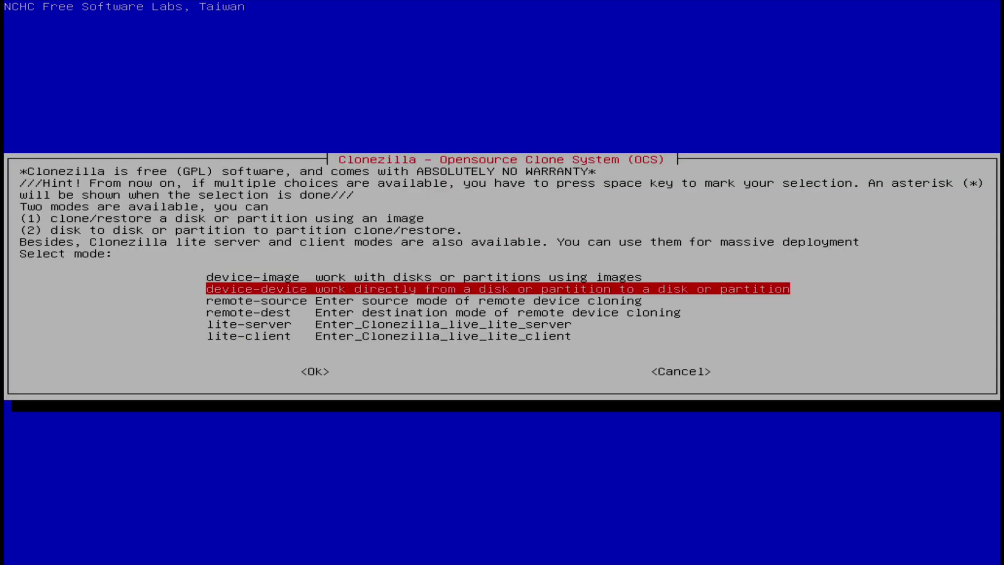
pyautogui.press('Return')
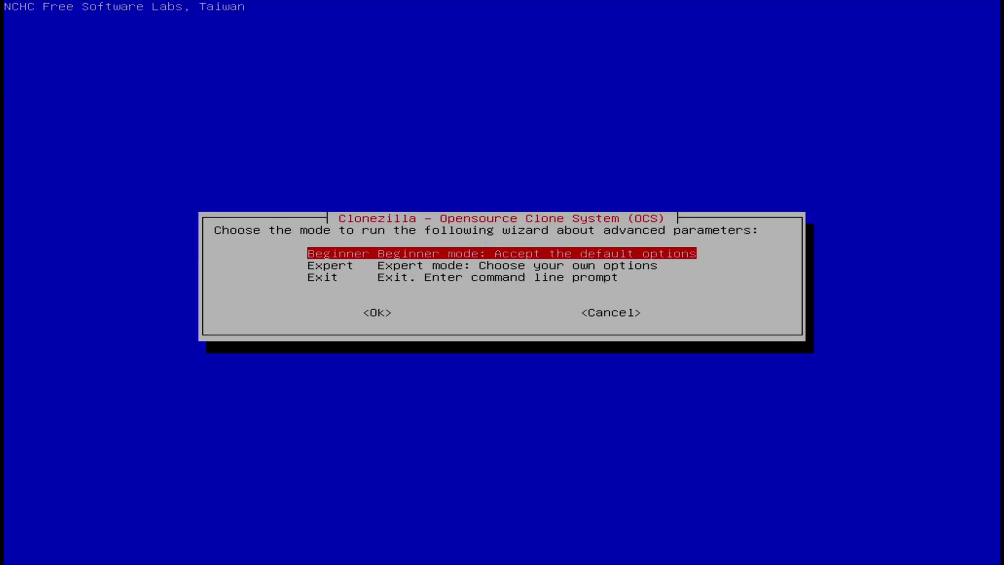
pyautogui.press('Return')
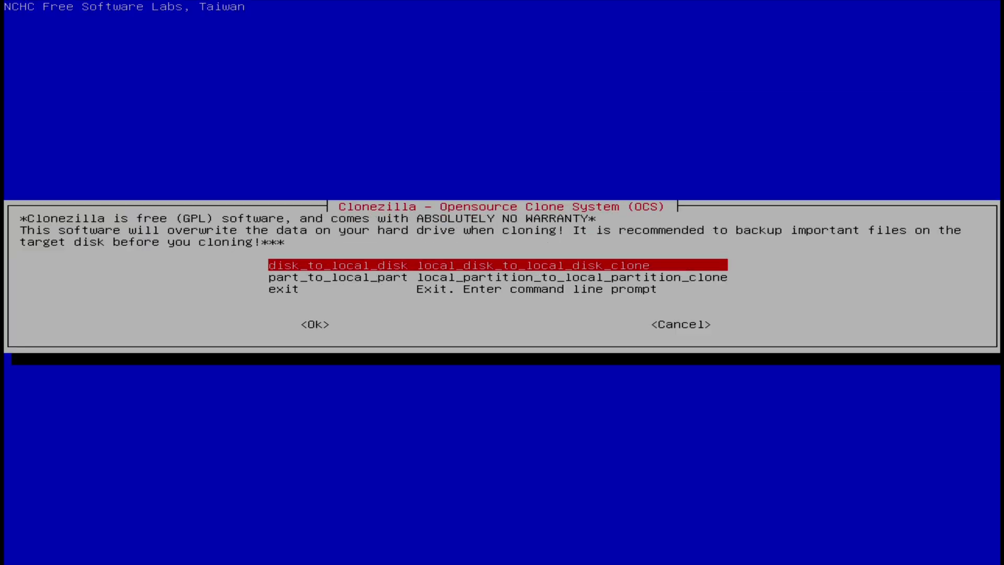
pyautogui.press('Return')
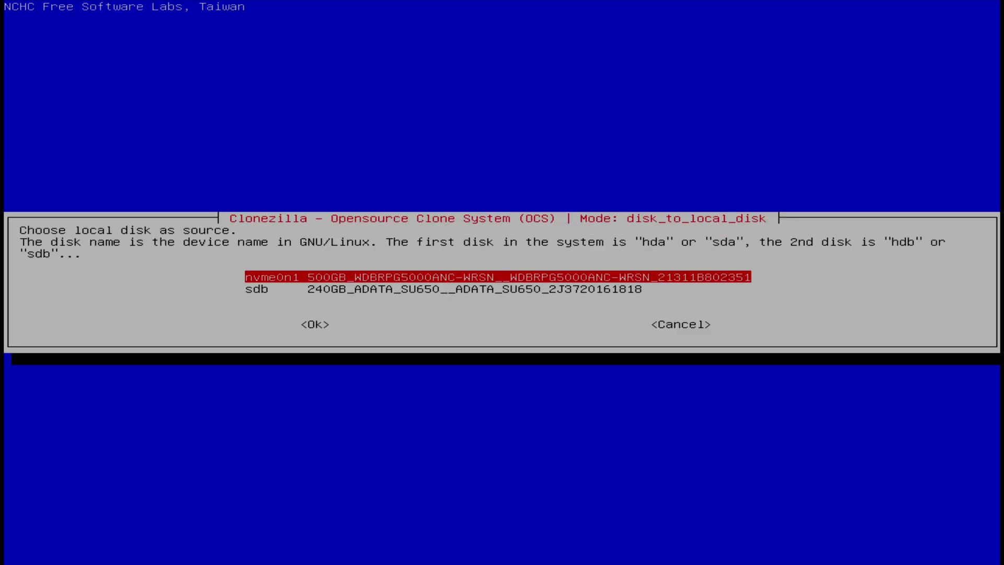
# - Pick sdb (240GB ADATA) as source, nvme0n1 as target, skip fsck, power off when done
pyautogui.press('Down')
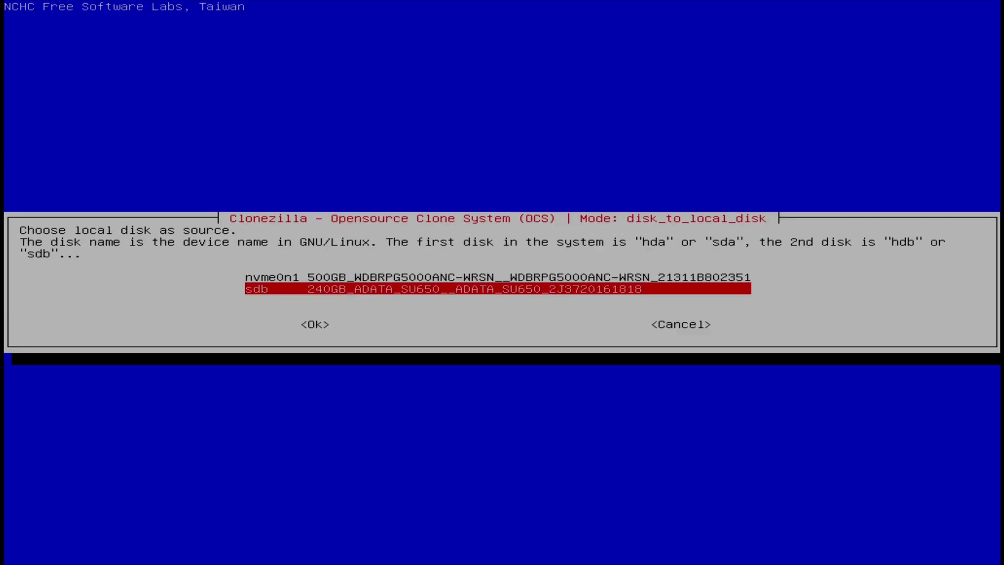
pyautogui.press('Return')
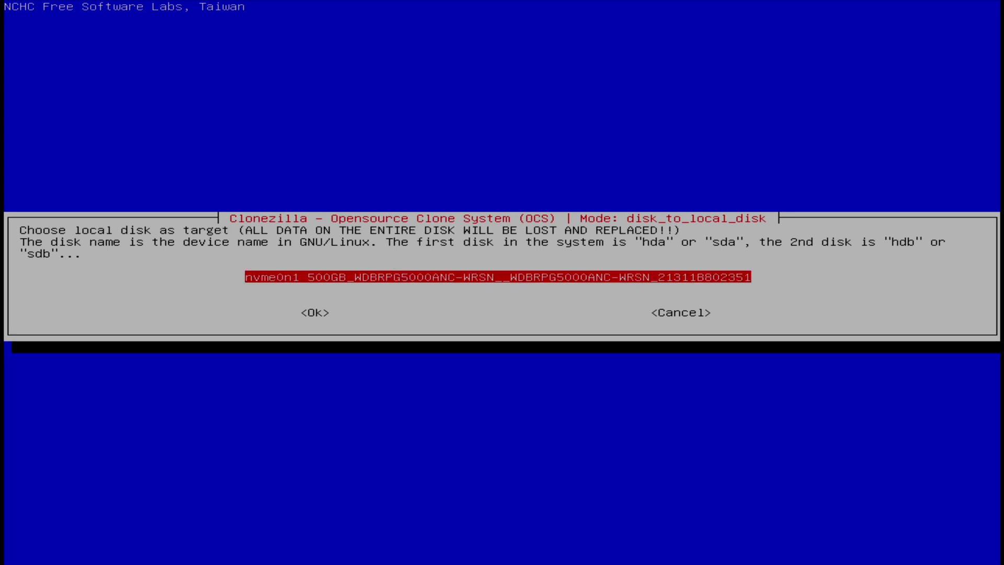
pyautogui.press('Return')
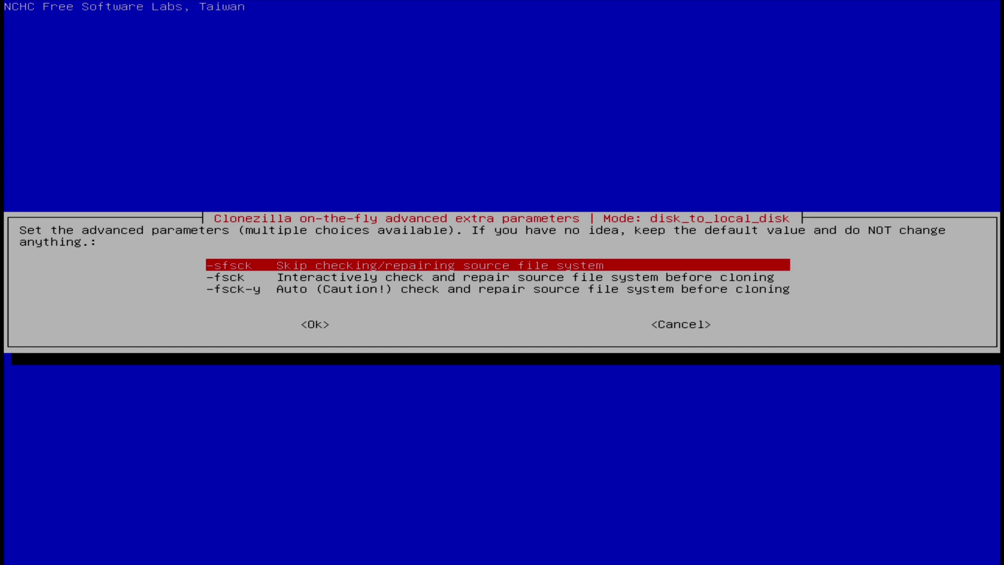
pyautogui.press('Return')
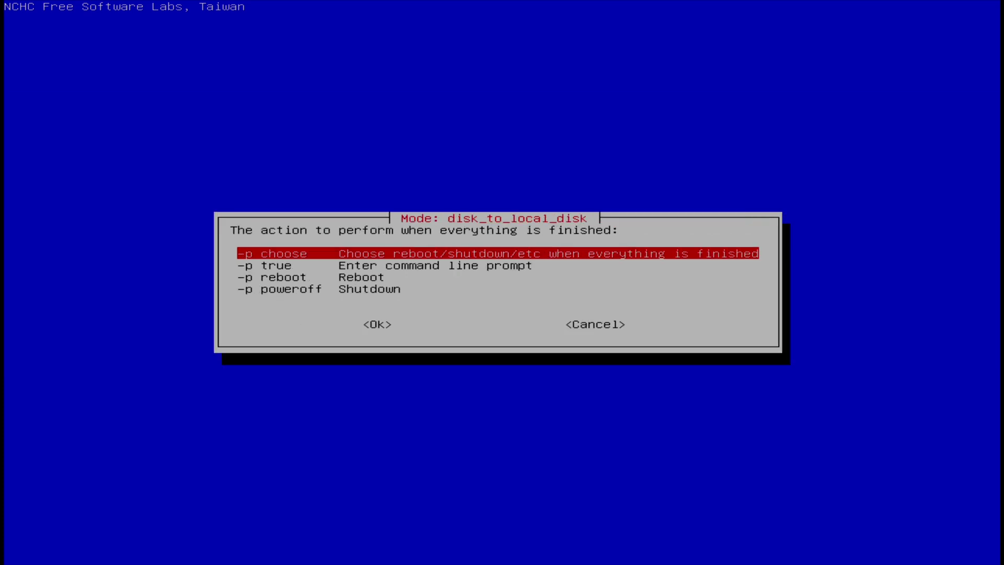
pyautogui.press('Down')
pyautogui.press('Down')
pyautogui.press('Down')
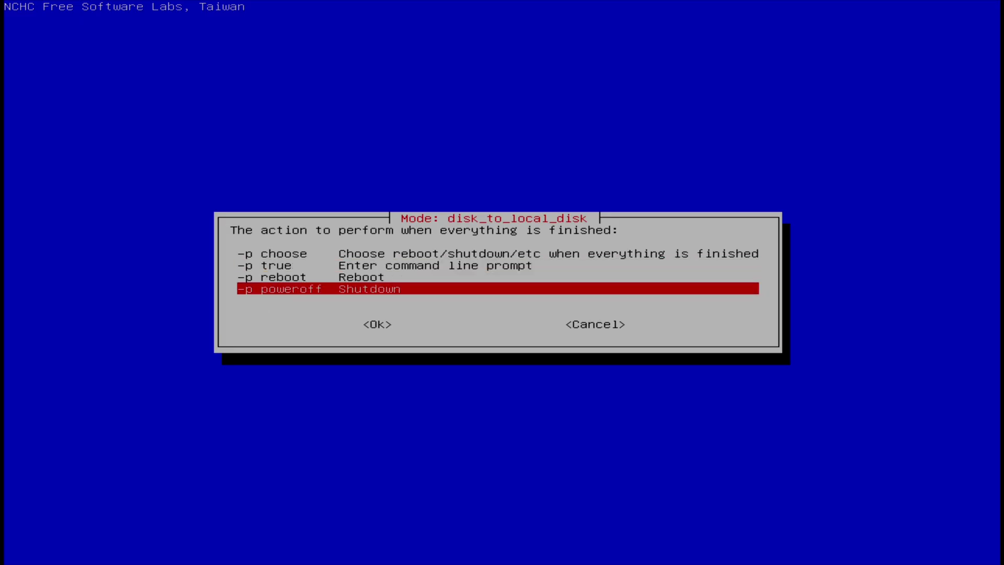
pyautogui.press('Return')
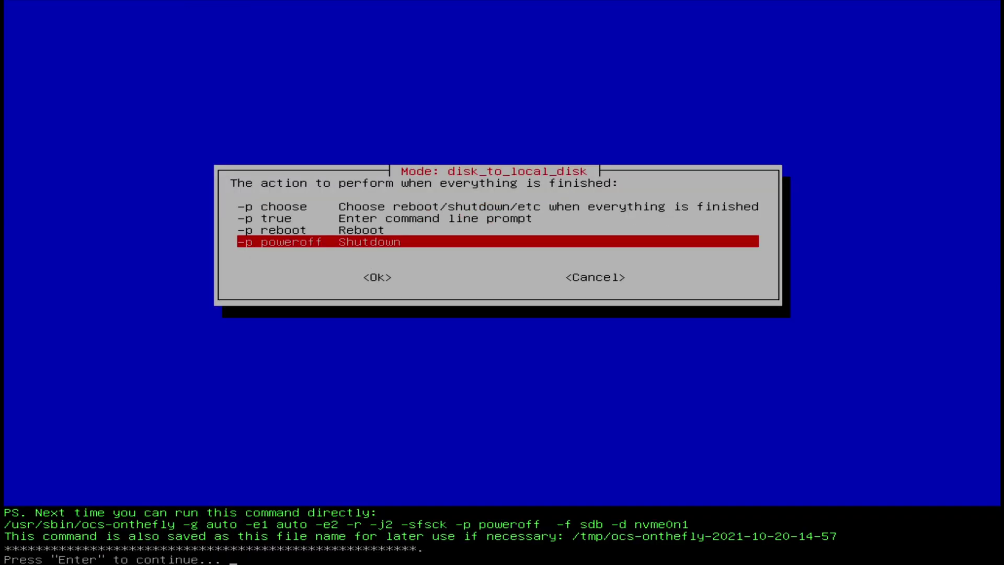
# - Answer y twice to confirm overwriting nvme0n1 and begin the clone
pyautogui.press('Return')
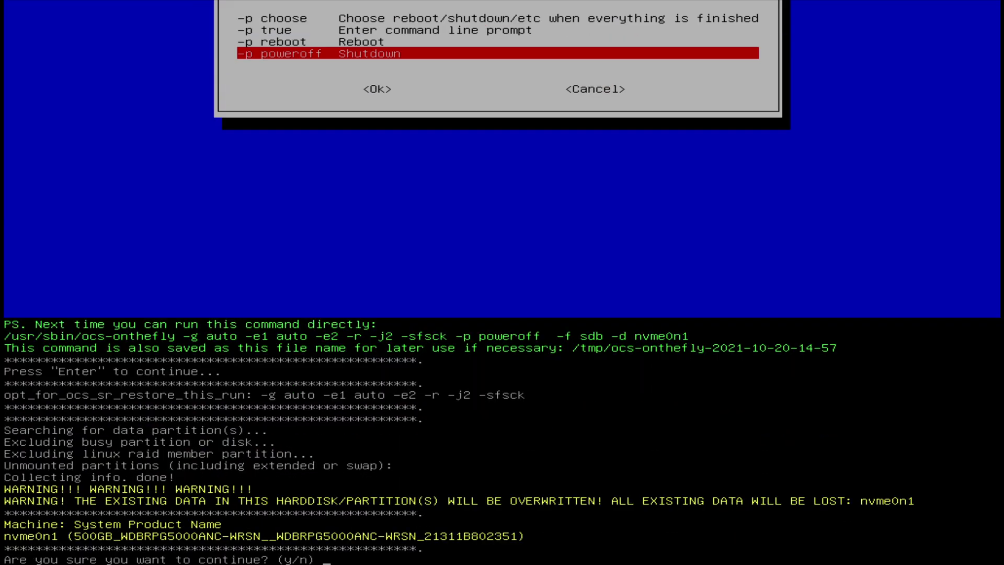
pyautogui.write('y')
pyautogui.press('Return')
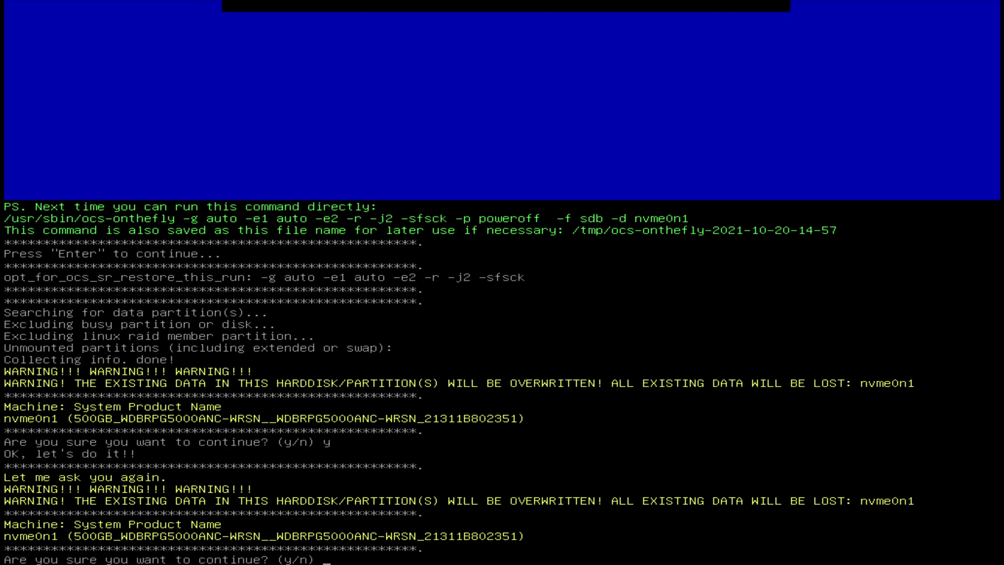
pyautogui.write('y')
pyautogui.press('Return')
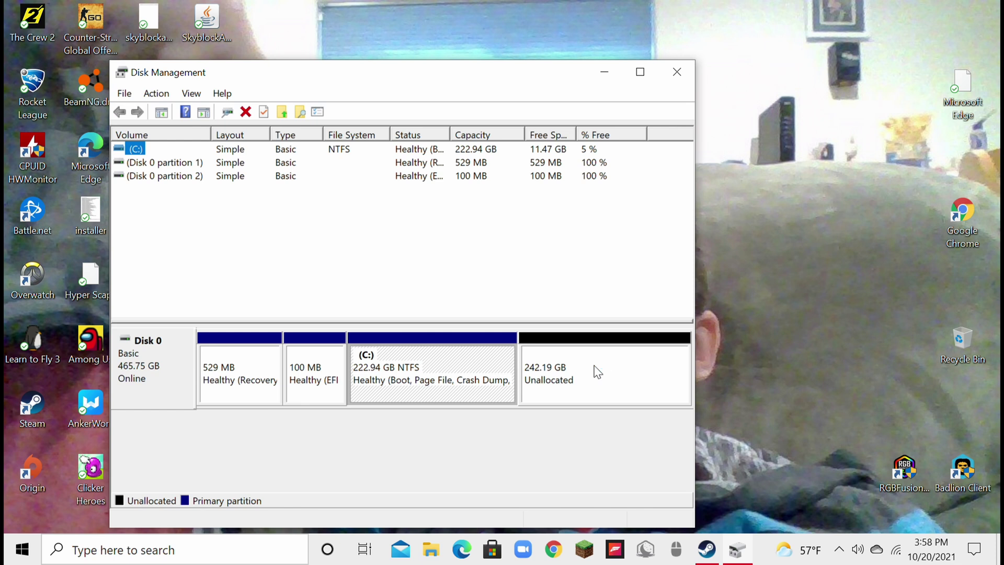
# - Extend C: with all 248003 MB of unallocated space, growing it to 465.13 GB
pyautogui.rightClick(498, 387)
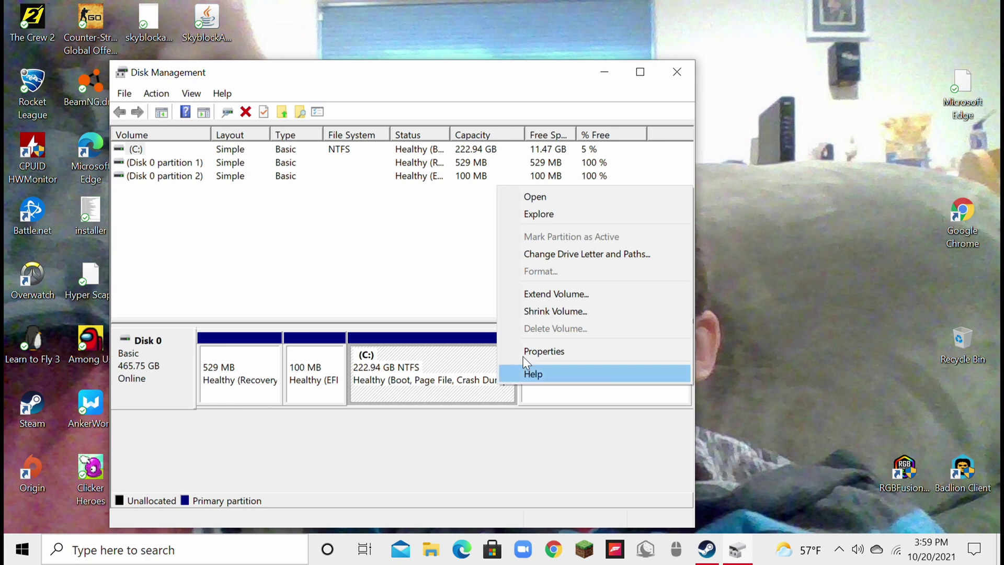
pyautogui.rightClick(470, 362)
pyautogui.click(560, 269)
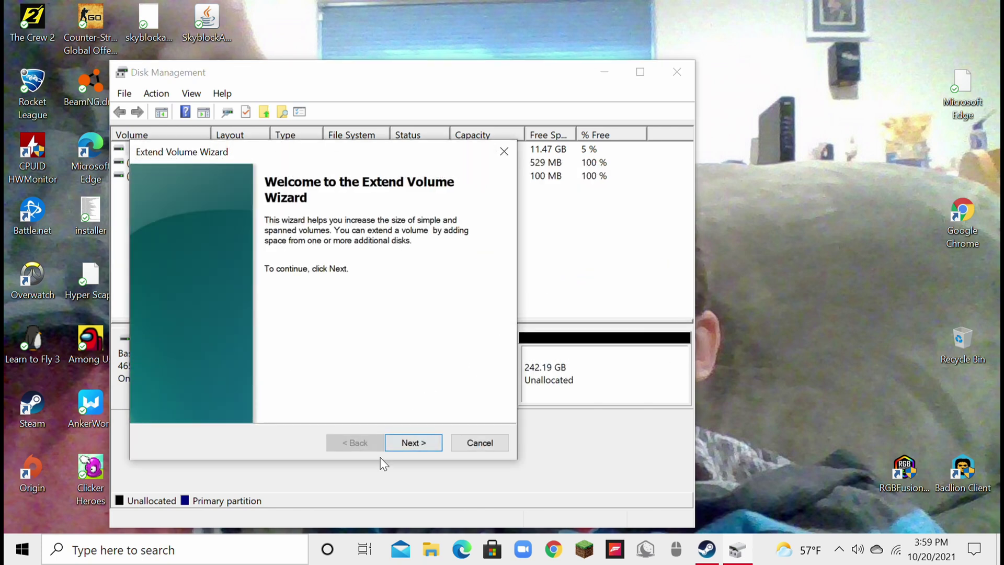
pyautogui.click(417, 443)
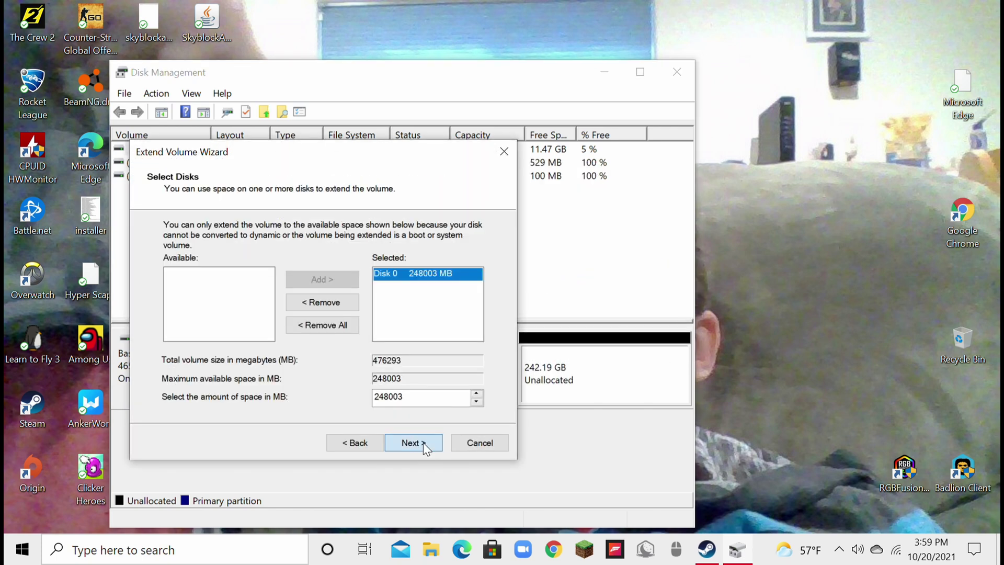
pyautogui.click(422, 442)
pyautogui.click(419, 447)
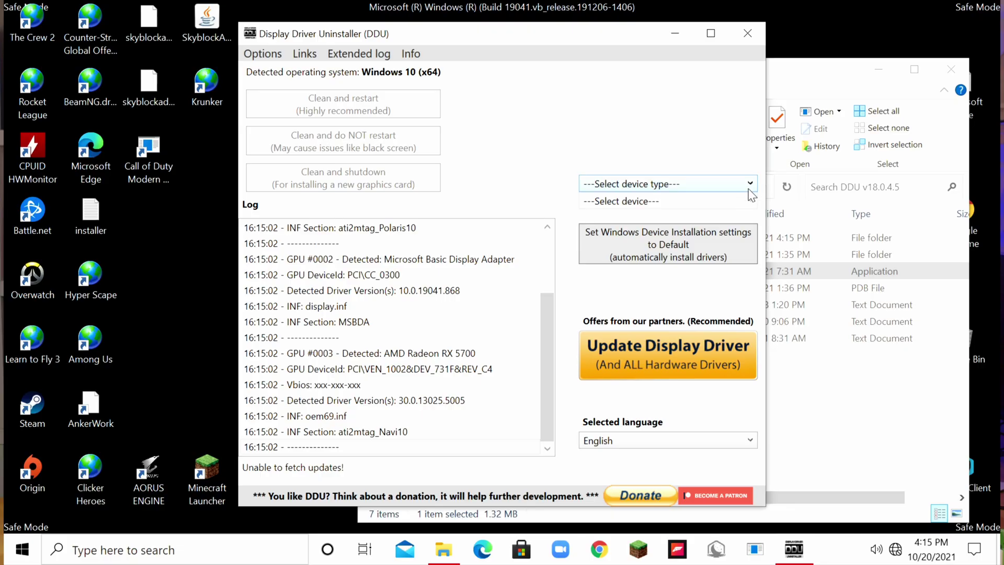
# - Set DDU's device type to GPU and the device to NVIDIA
pyautogui.click(750, 183)
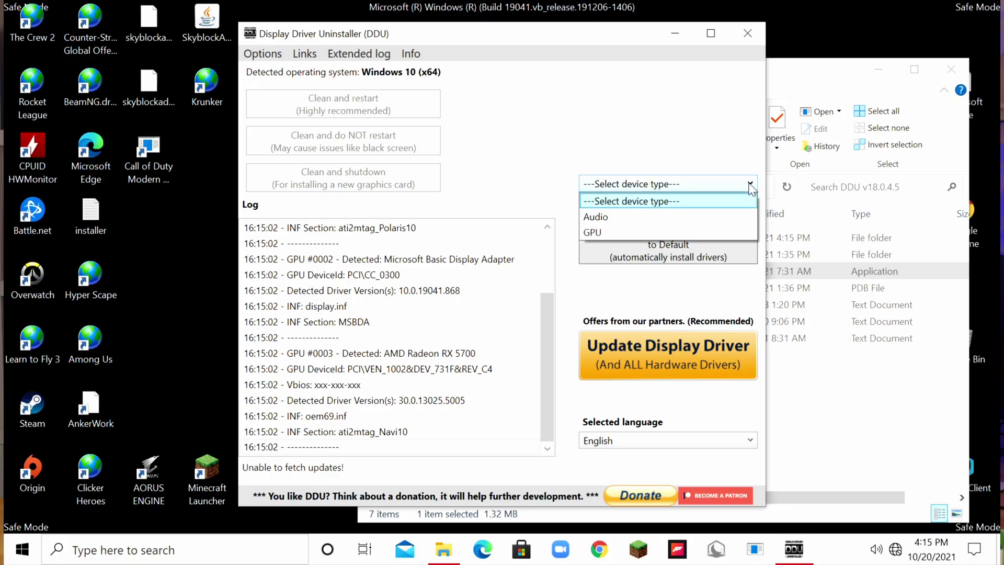
pyautogui.click(705, 231)
pyautogui.click(707, 193)
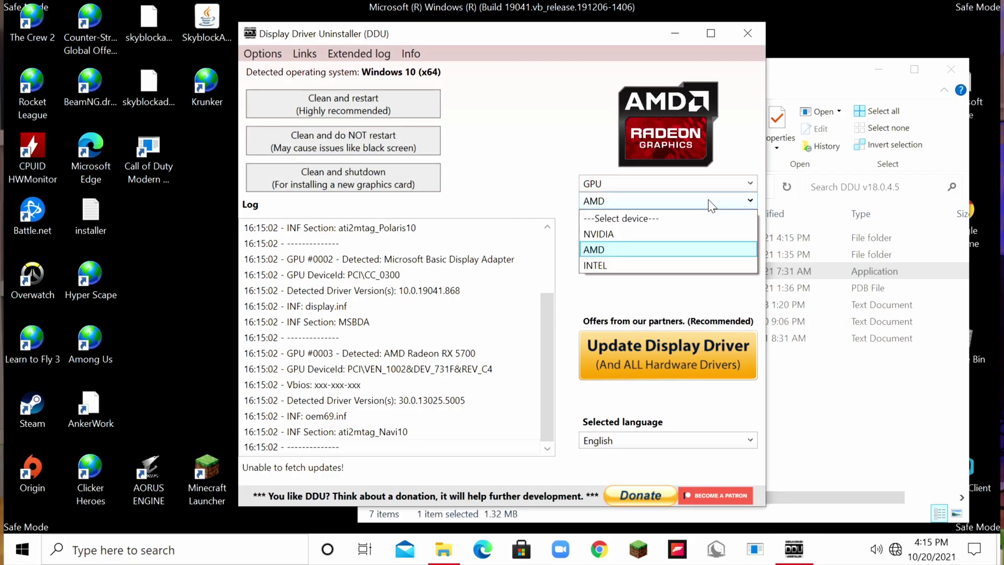
pyautogui.click(643, 237)
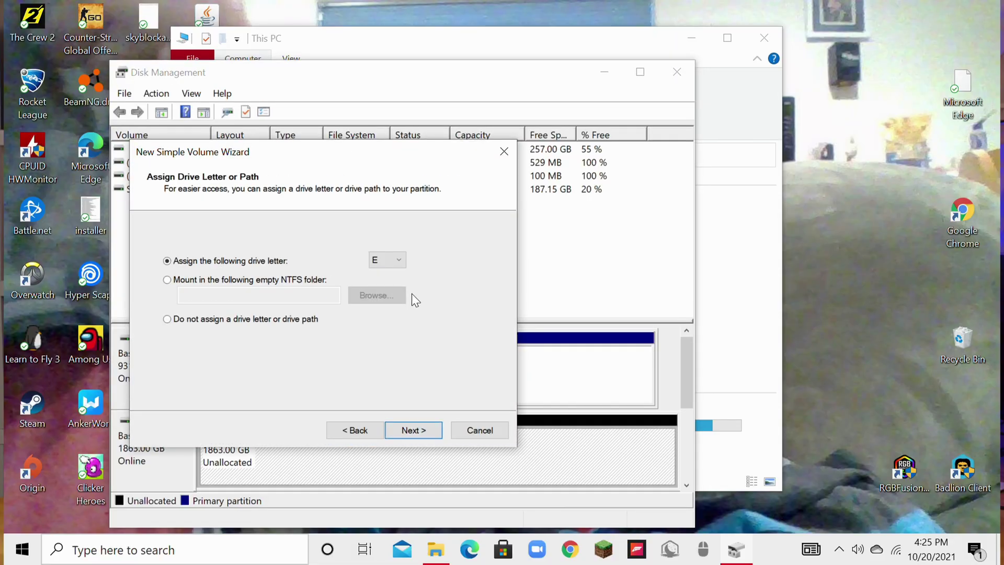
# - Quick-format the 1863 GB disk as NTFS volume 'Library' with drive letter E
pyautogui.click(411, 429)
pyautogui.moveTo(352, 336); pyautogui.dragTo(314, 357)
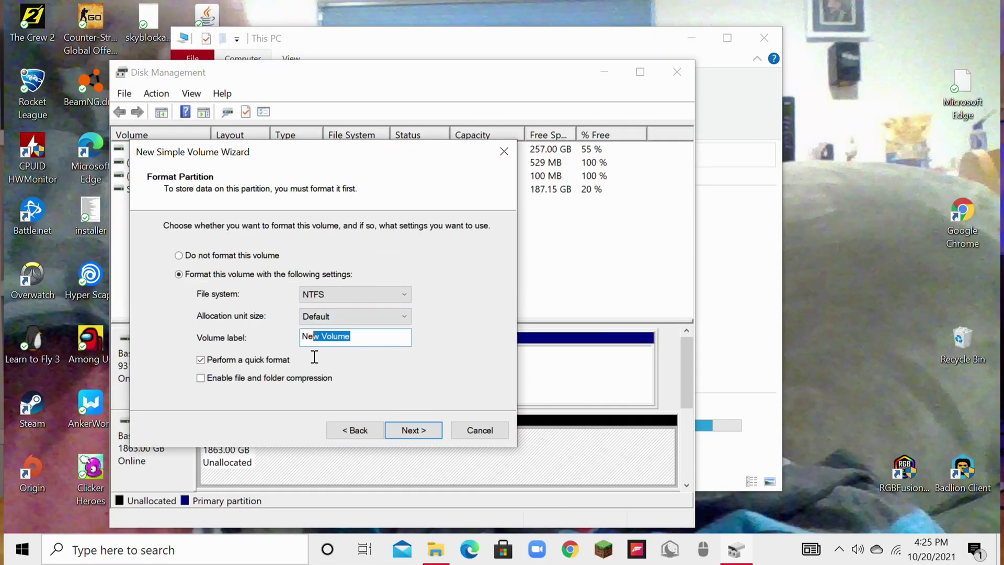
pyautogui.click(413, 430)
pyautogui.click(413, 430)
pyautogui.click(167, 73)
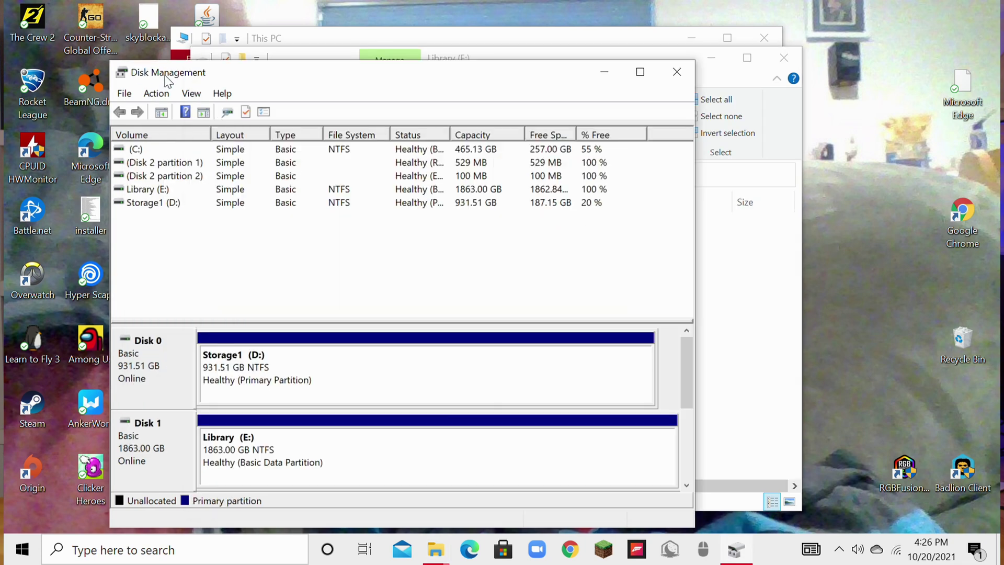
pyautogui.click(676, 76)
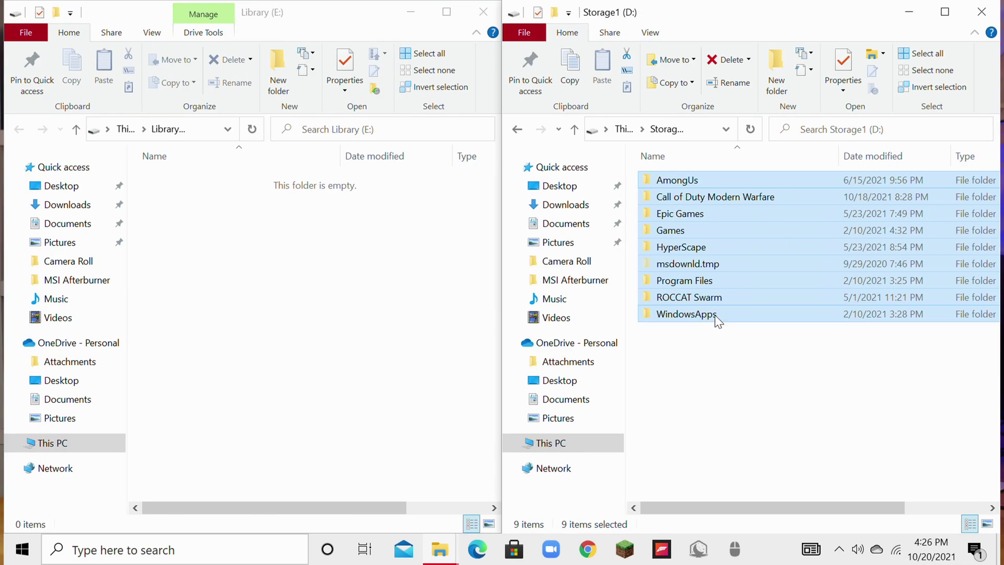
# - Paste the nine folders copied from Storage1 (D:) into Library (E:)
pyautogui.rightClick(235, 303)
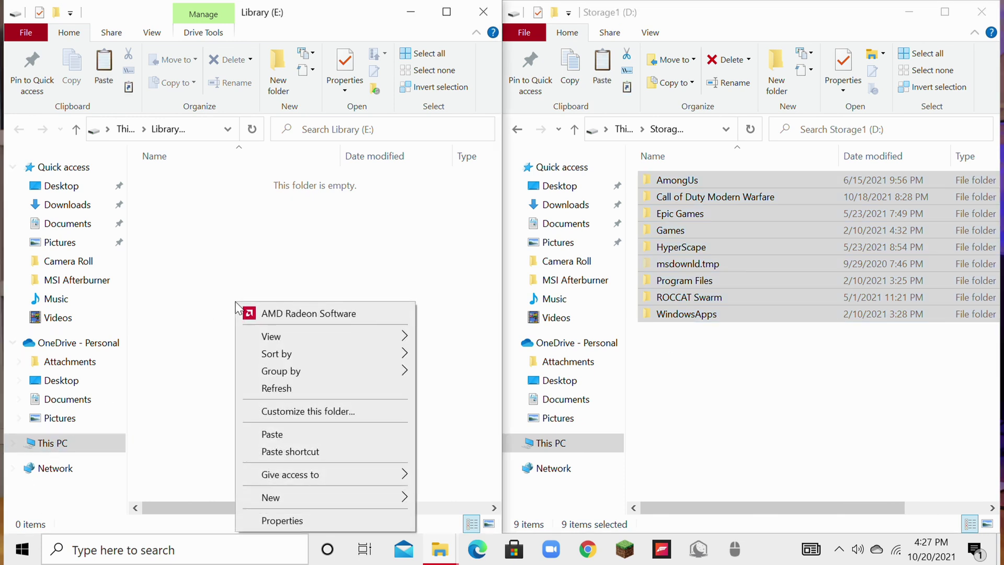
pyautogui.click(268, 438)
pyautogui.hotkey('ctrl', 'v')
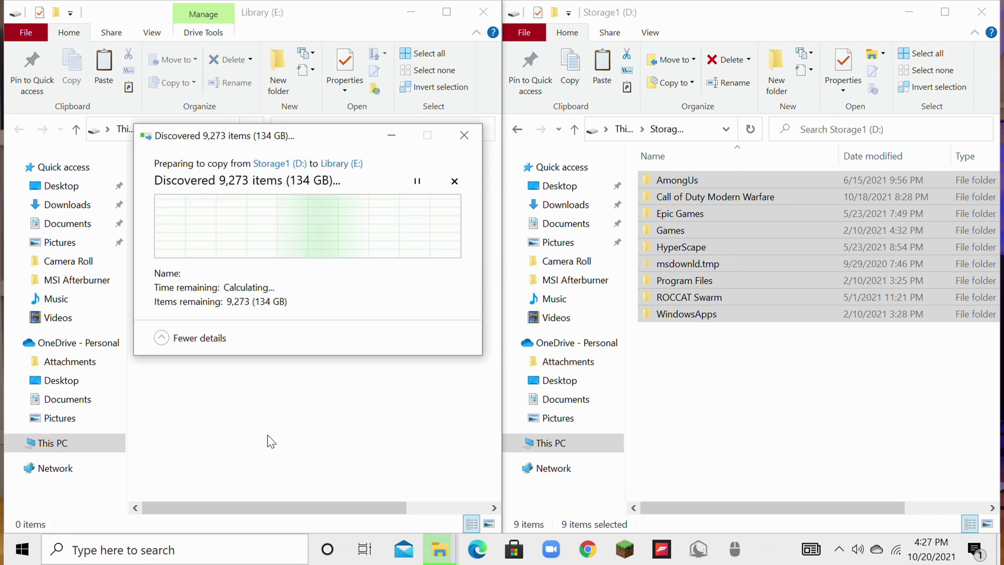